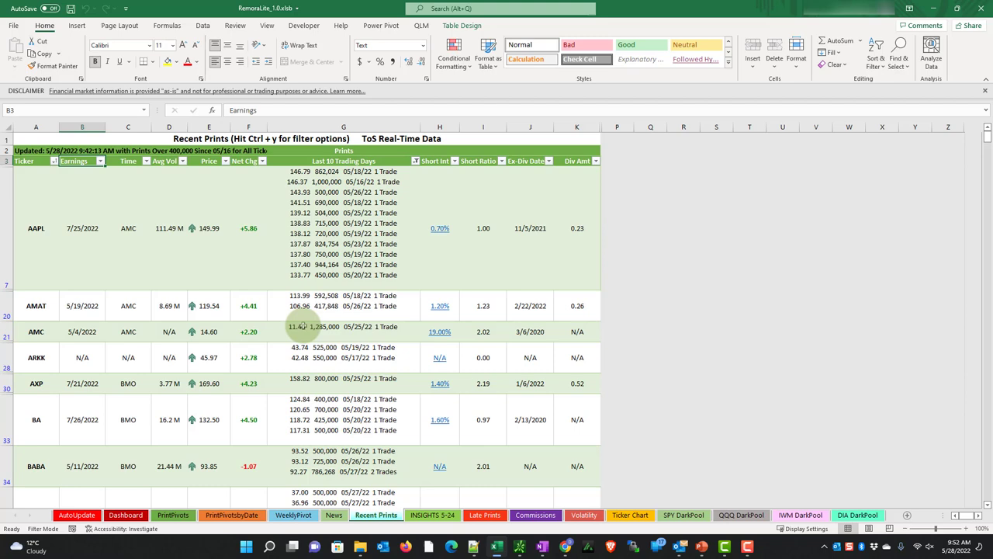
Step: Open the Recent Prints/Earnings Dashboard and move it away from the main table columns
key("ctrl+y")
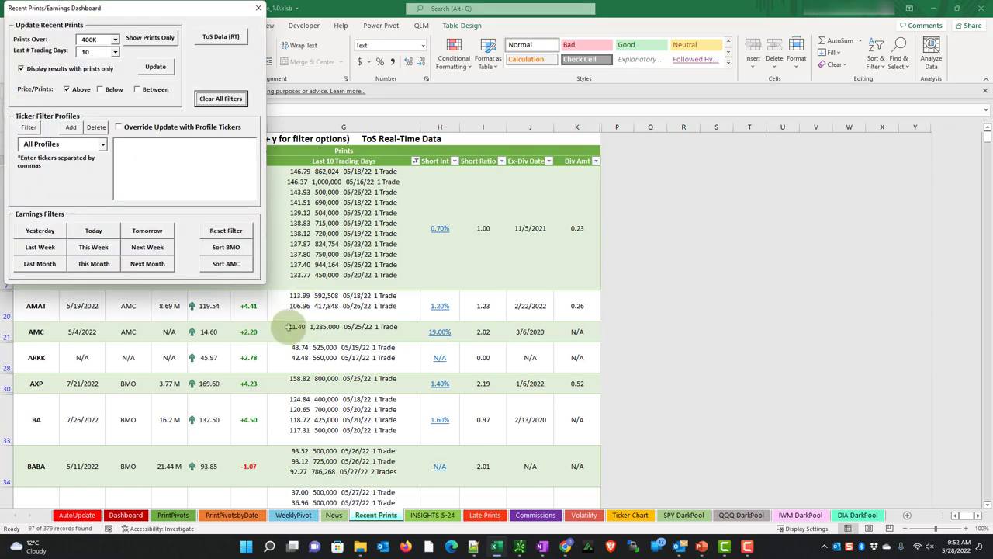
left_click_drag(189, 15, 652, 137)
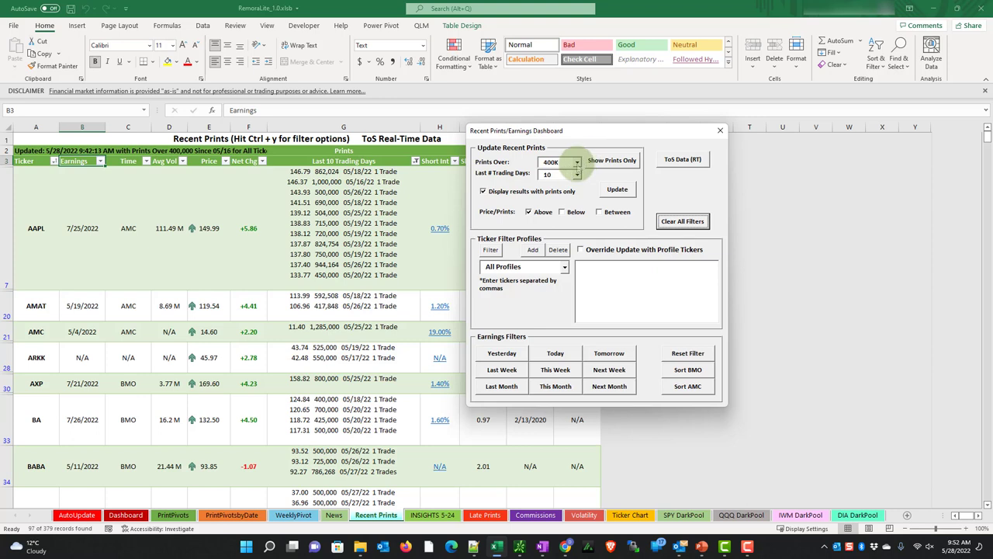
Step: Try 325000 as a custom Prints Over threshold and set it back to 400K
left_click(576, 162)
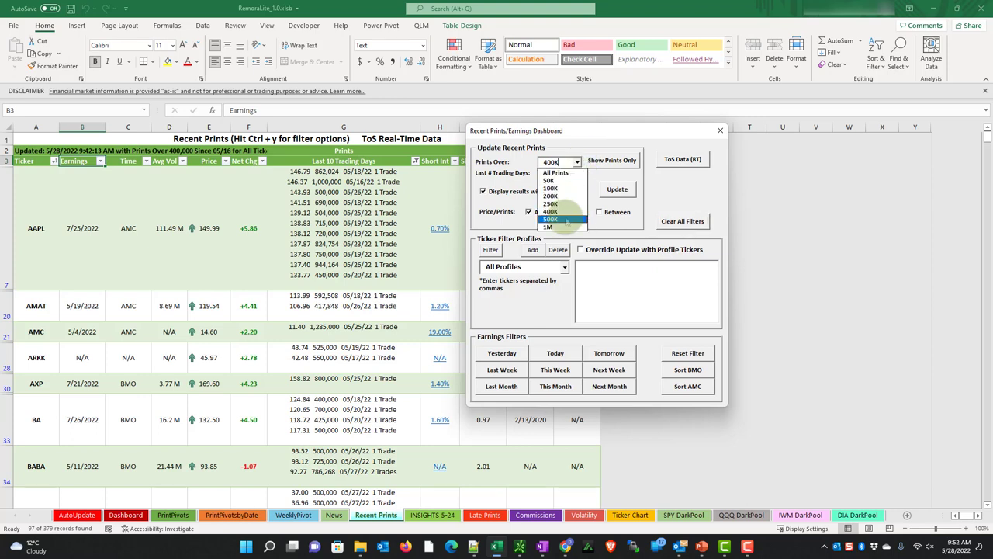
left_click(550, 162)
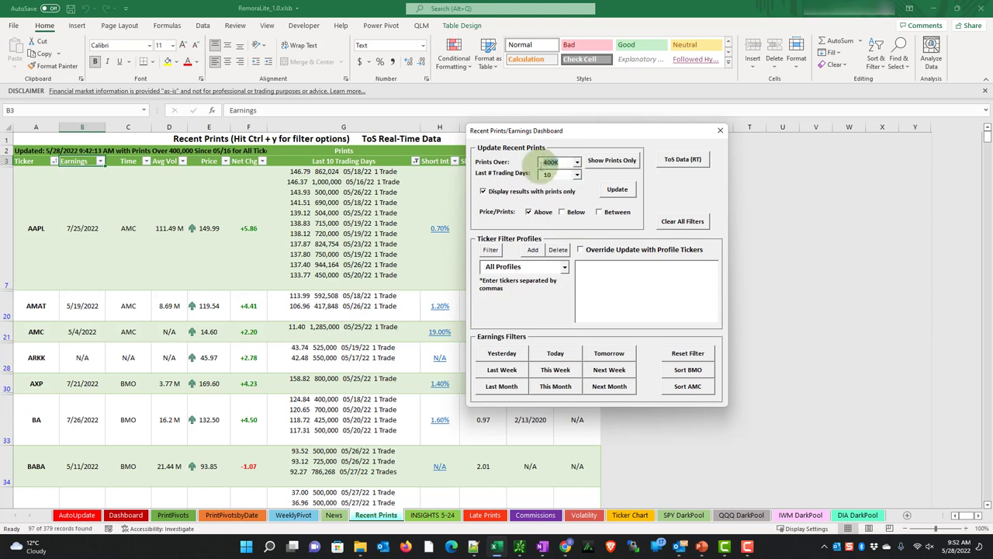
type("325000")
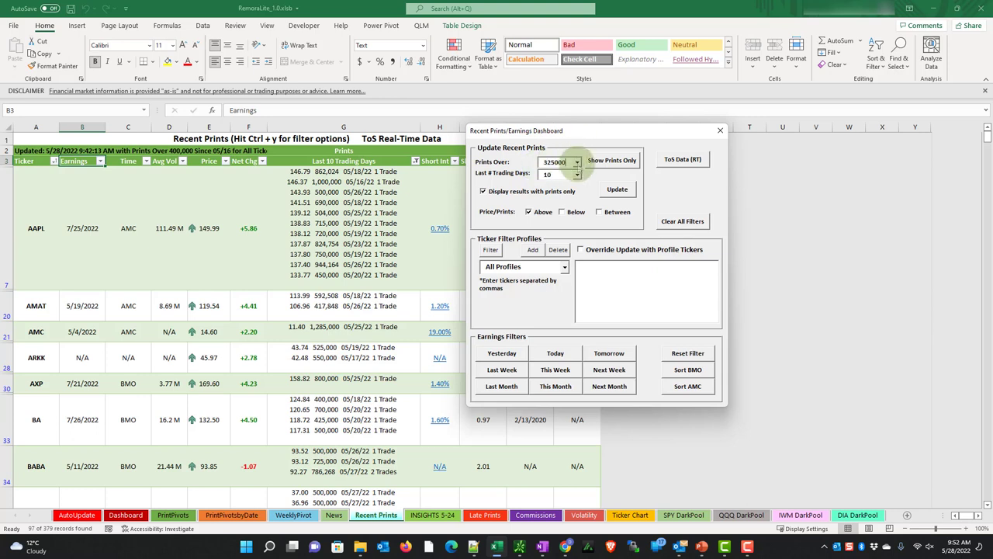
left_click(576, 161)
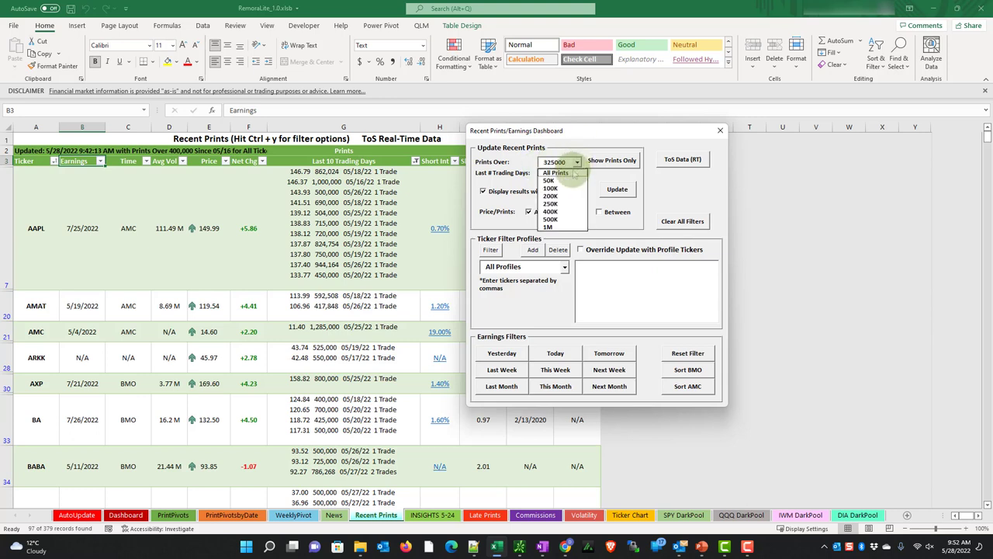
left_click(553, 212)
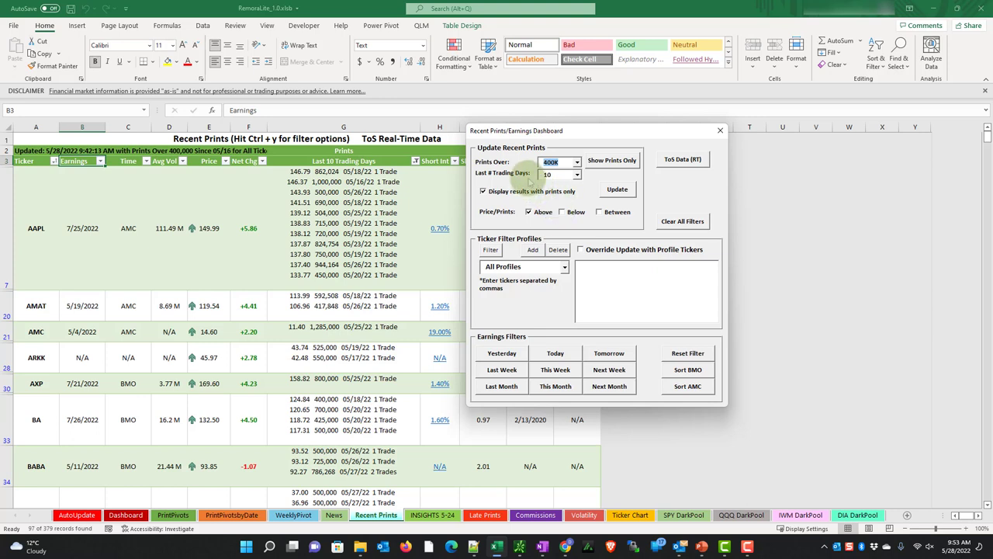
Step: Set the last number of trading days to Latest
left_click(553, 175)
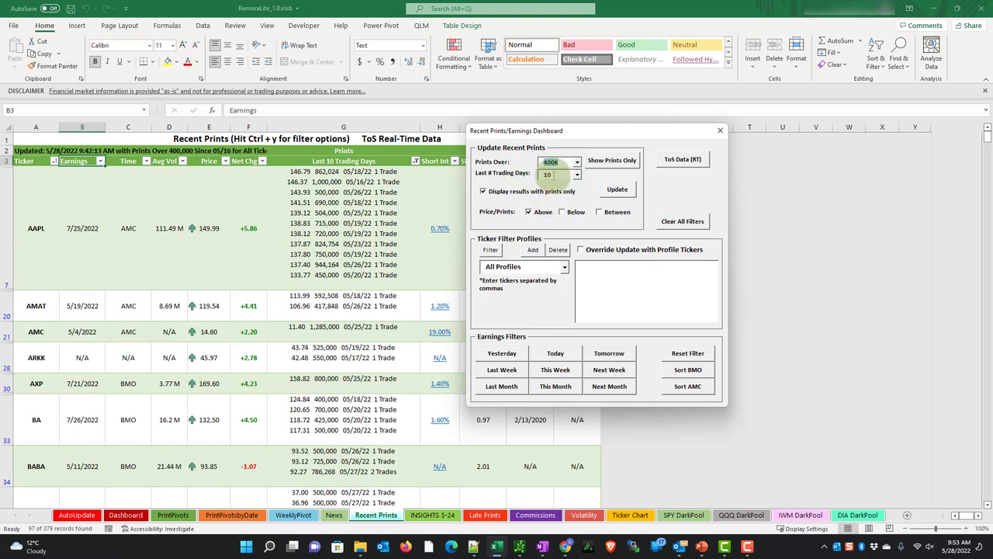
left_click(576, 175)
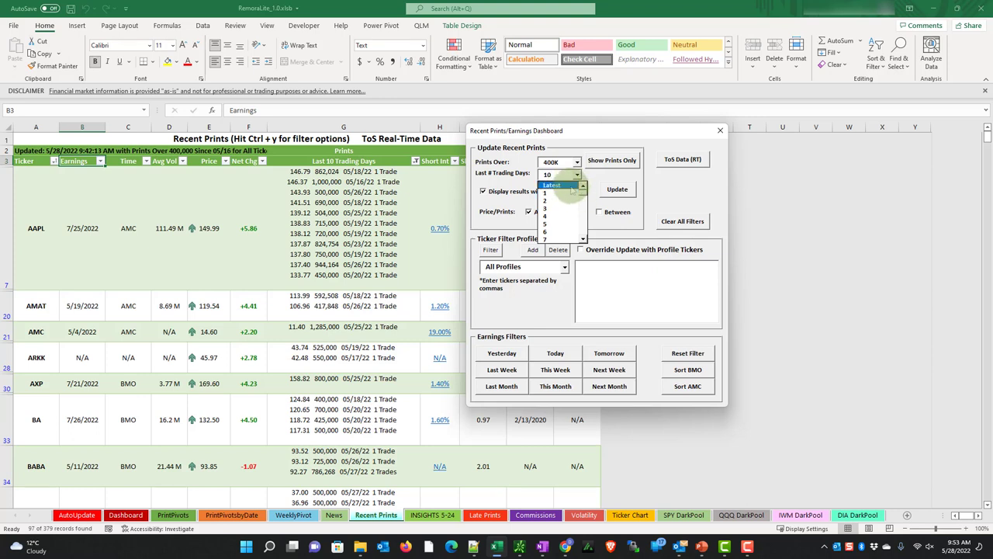
mouse_move(578, 188)
left_mouse_down()
mouse_move(572, 228)
mouse_move(556, 234)
mouse_move(582, 228)
mouse_move(582, 190)
left_mouse_up()
left_click(557, 188)
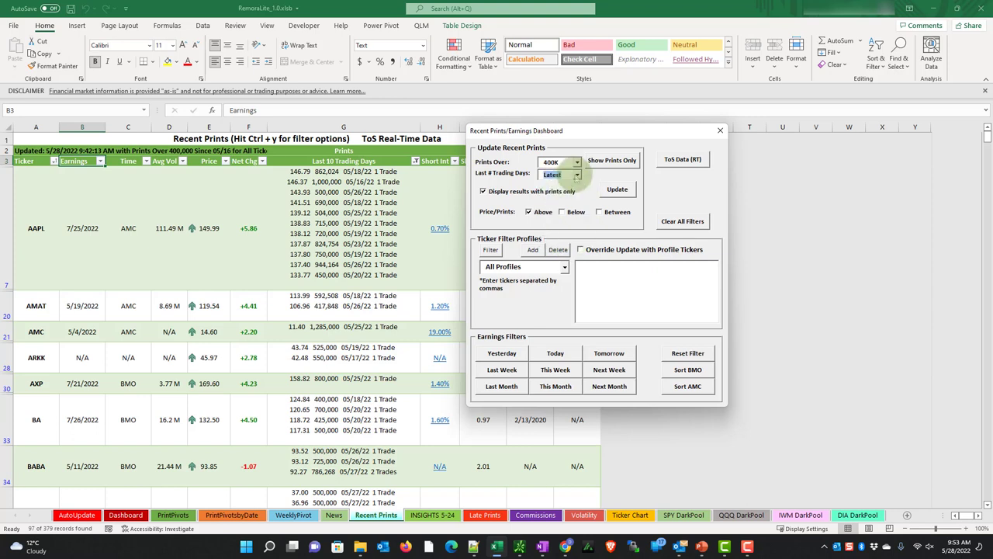
Step: Set the last number of trading days to 8 and run the recent prints update
left_click(577, 174)
left_click(581, 238)
left_click(582, 238)
left_click(582, 238)
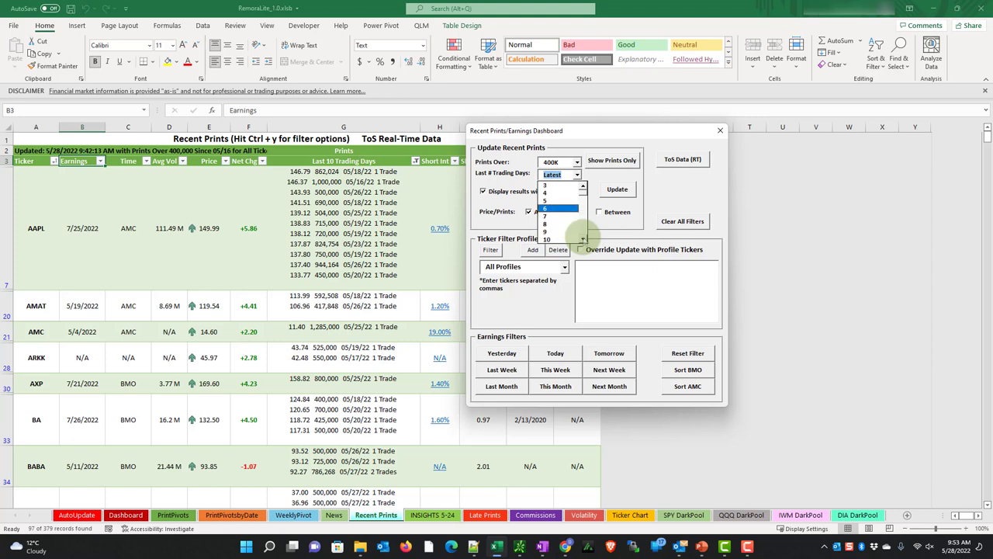
left_click(582, 237)
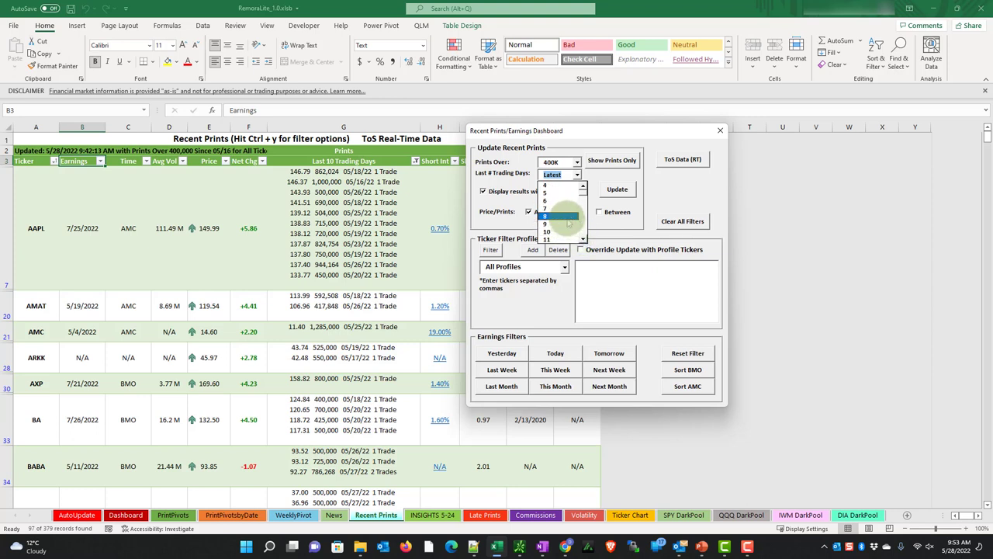
left_click(568, 217)
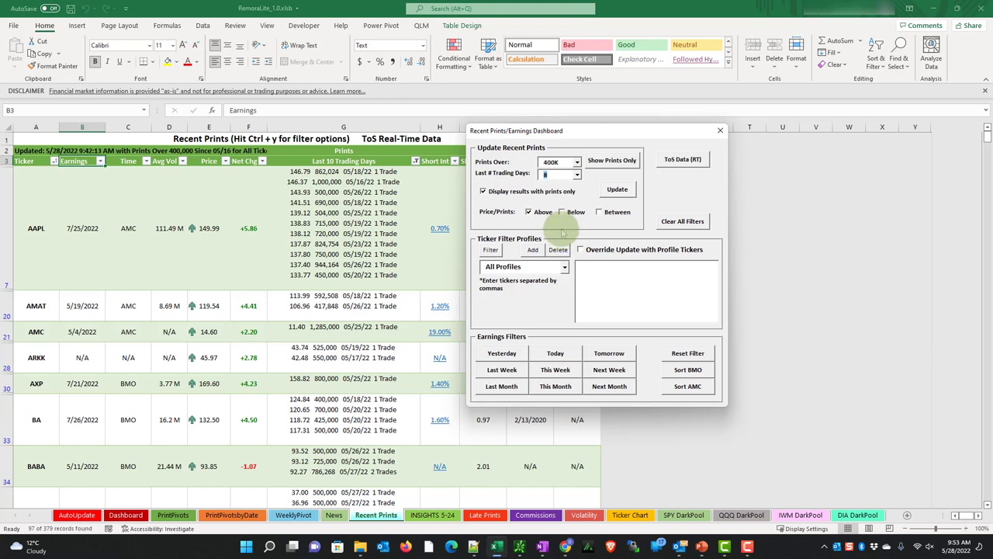
left_click(618, 189)
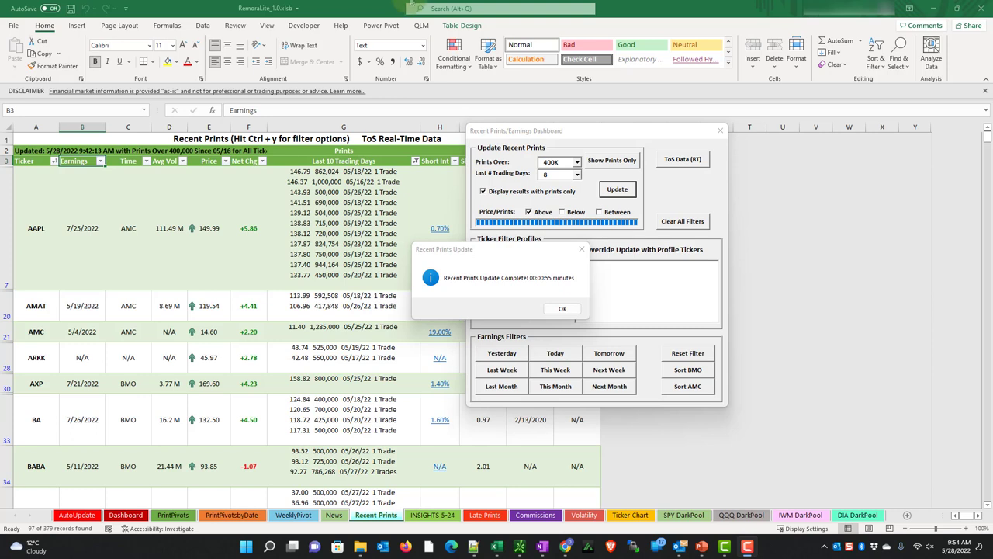
left_click(560, 310)
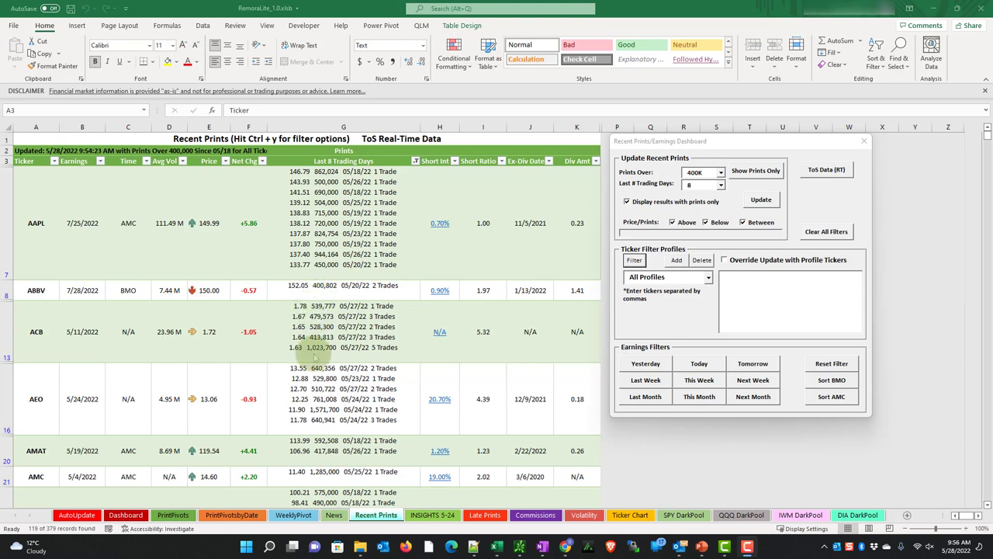
Step: Exclude the Between and Below options from the Price/Prints filter, leaving only Above enabled
left_click(743, 223)
left_click(743, 222)
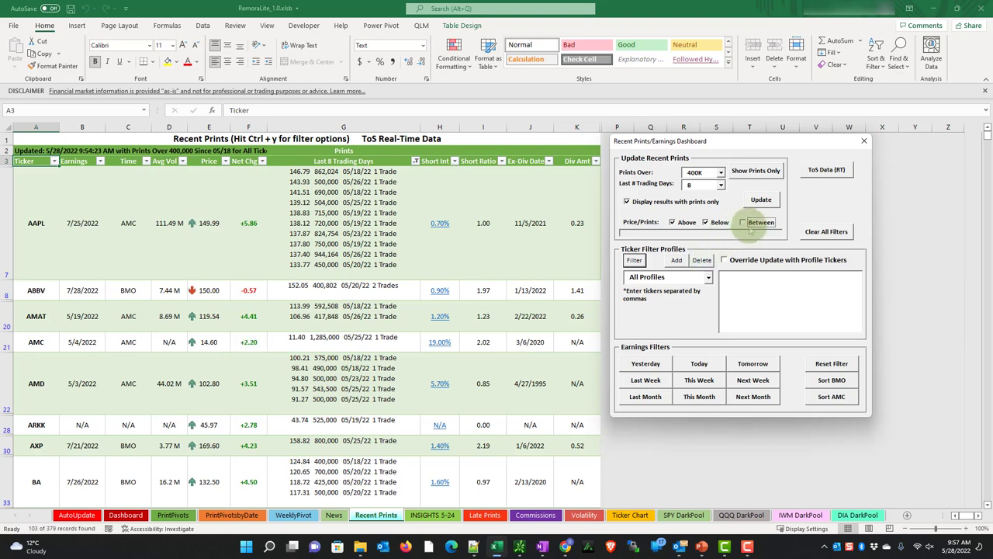
left_click(706, 222)
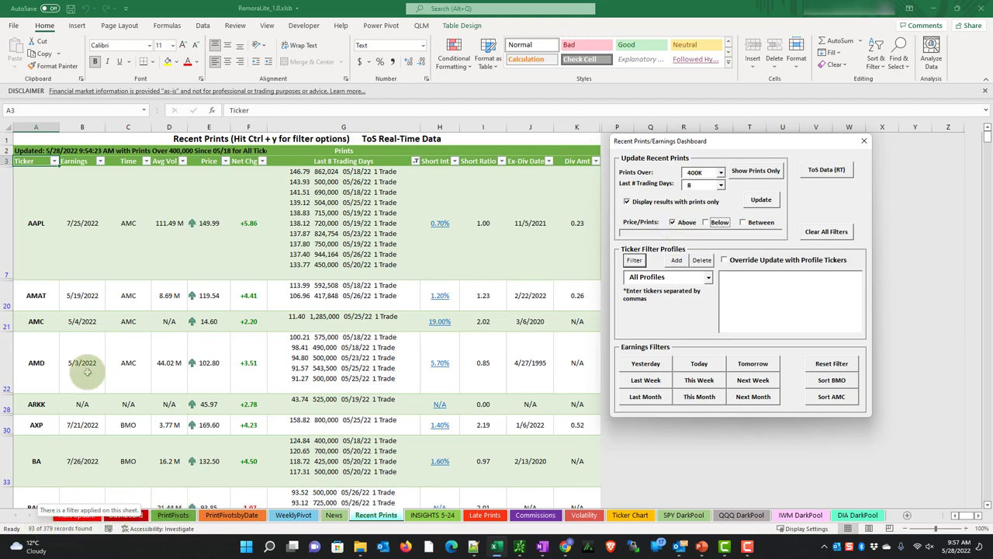
left_click(90, 259)
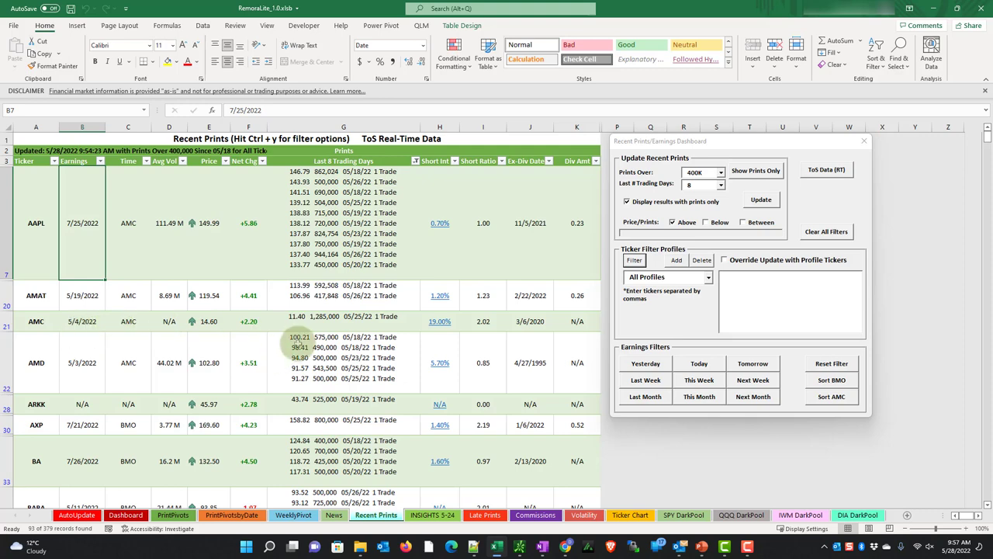
Step: Switch the Price/Prints filter from Above to Below only
left_click(706, 225)
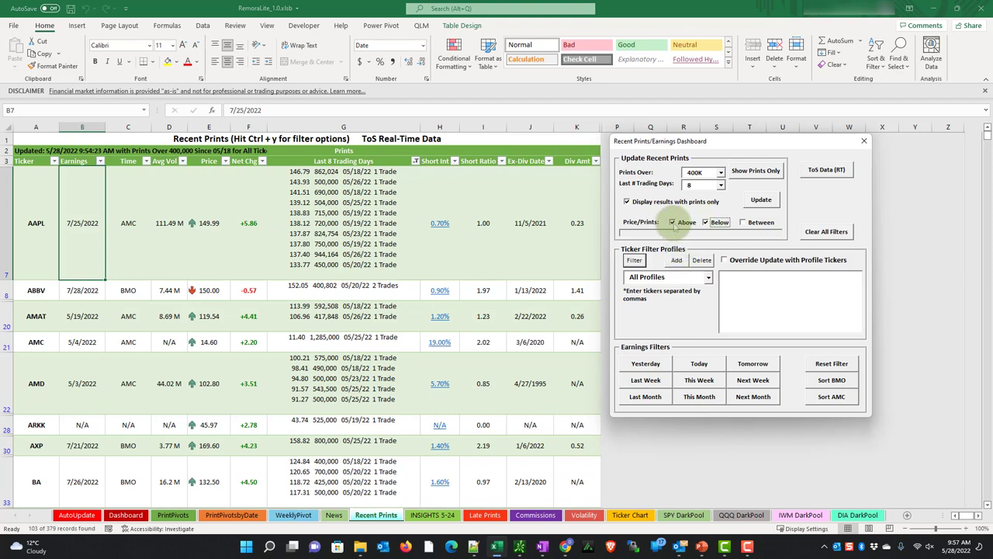
left_click(672, 223)
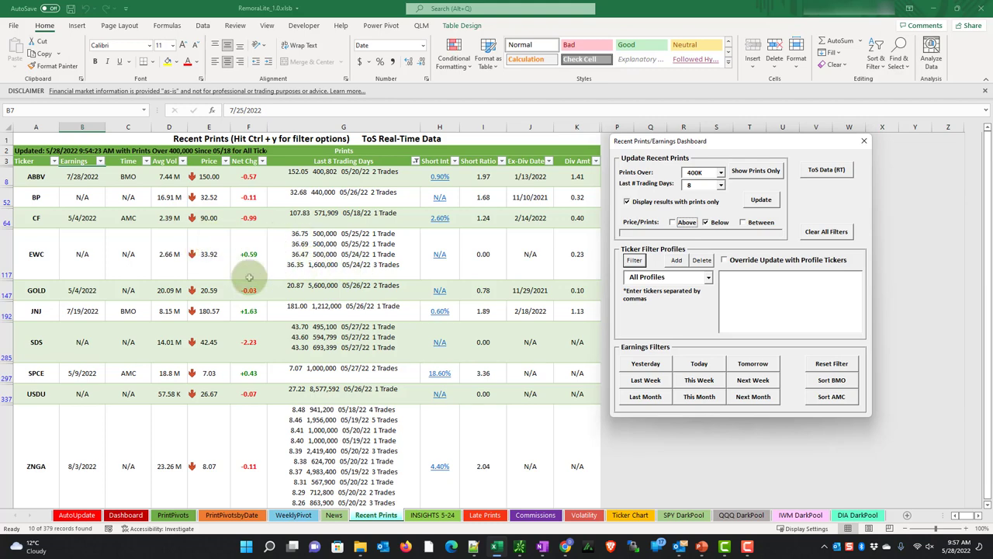
key("Tab")
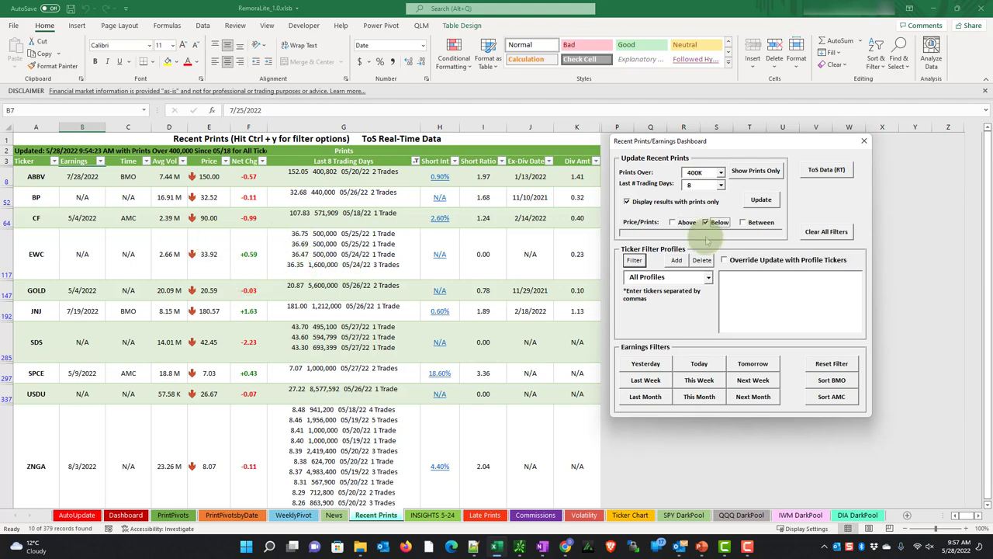
Step: Try to disable Below as the last remaining Price/Prints option, and clear all filters from the table
left_click(705, 223)
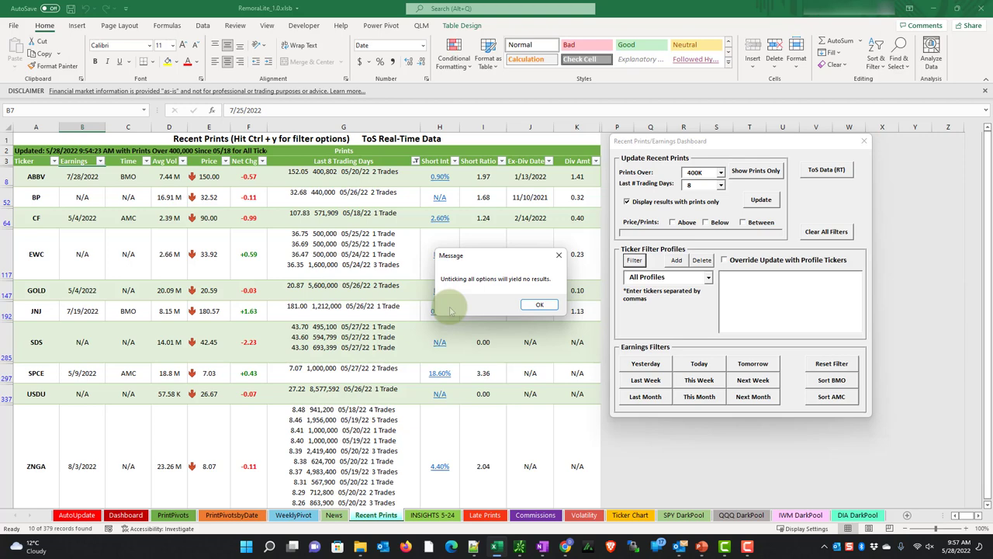
left_click(539, 305)
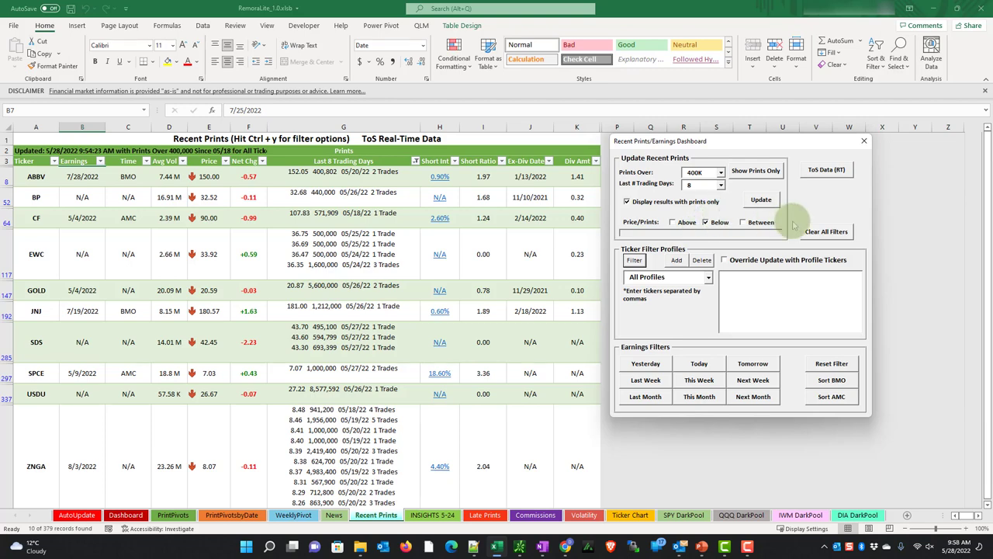
left_click(822, 237)
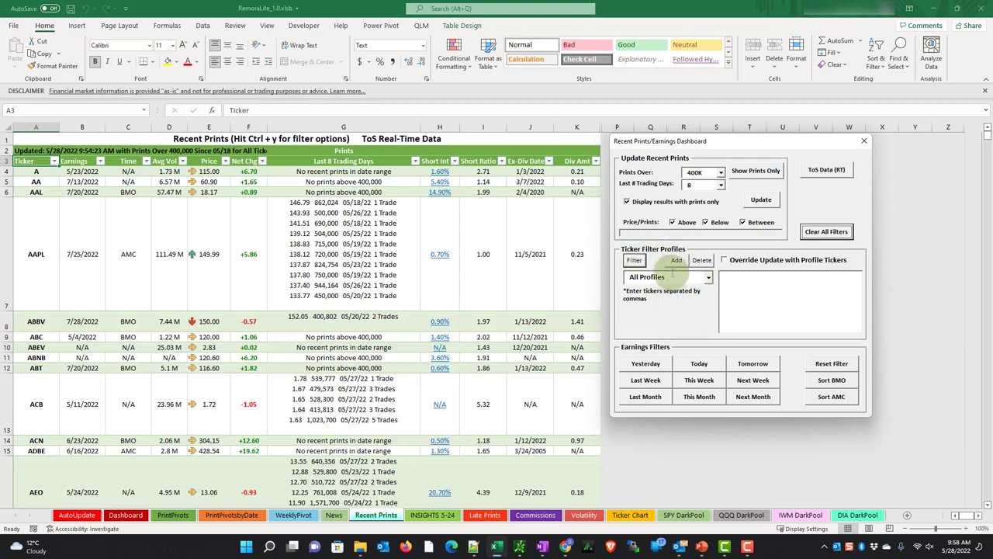
Step: Add a ticker filter profile named FINANCIALS containing WFC,XLF,JPM,C,BCS
left_click(677, 262)
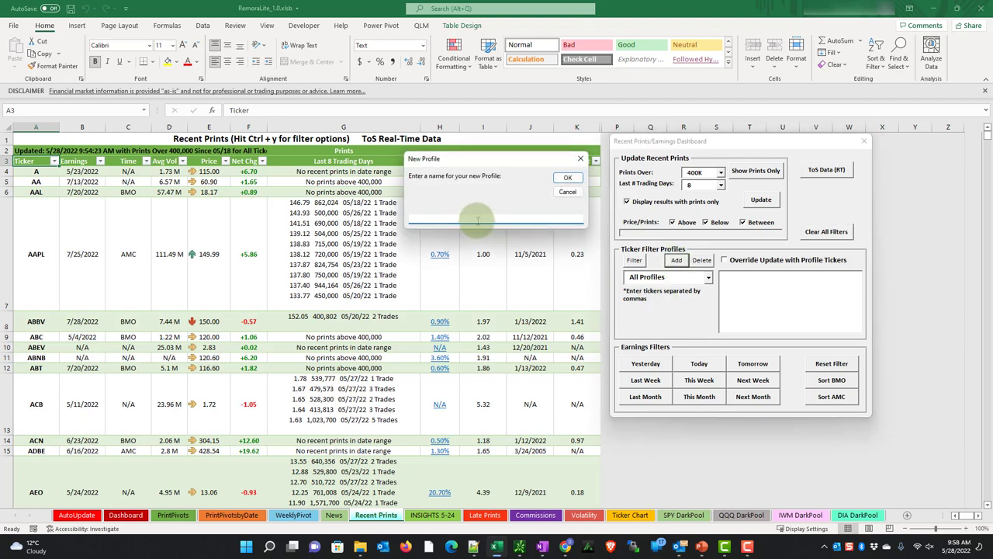
type("FIN")
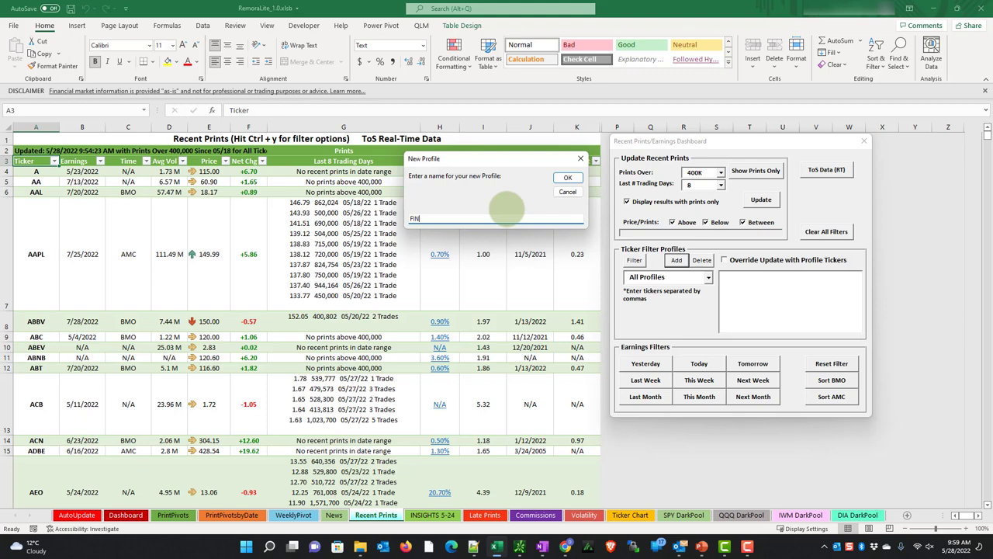
type("ANCIALS")
key("Return")
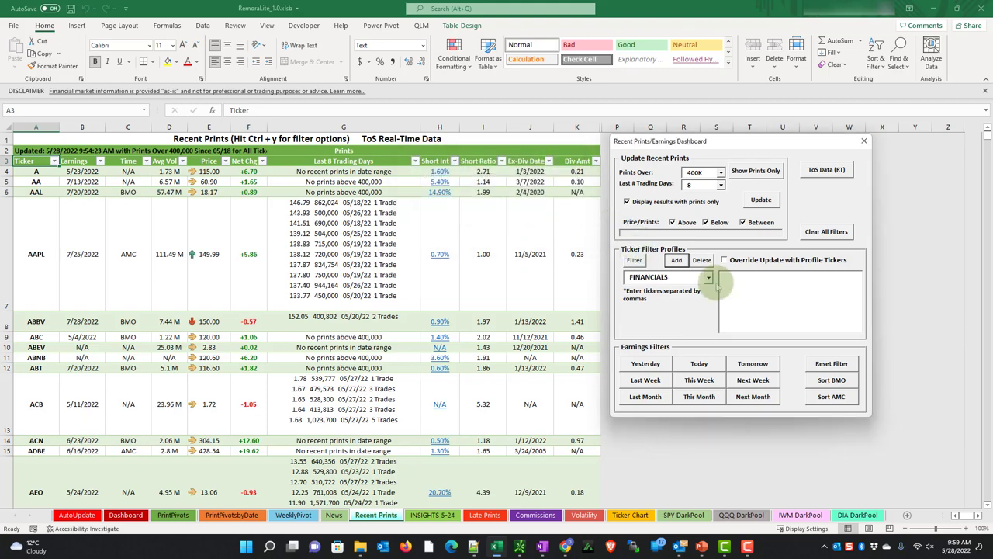
left_click(744, 294)
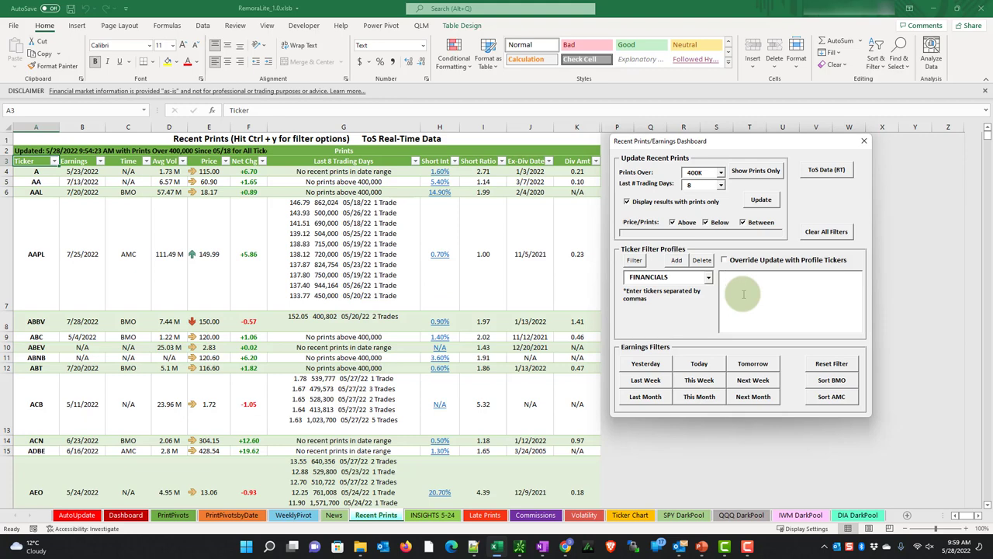
type("WFC,XLF,JPM,C,BCS")
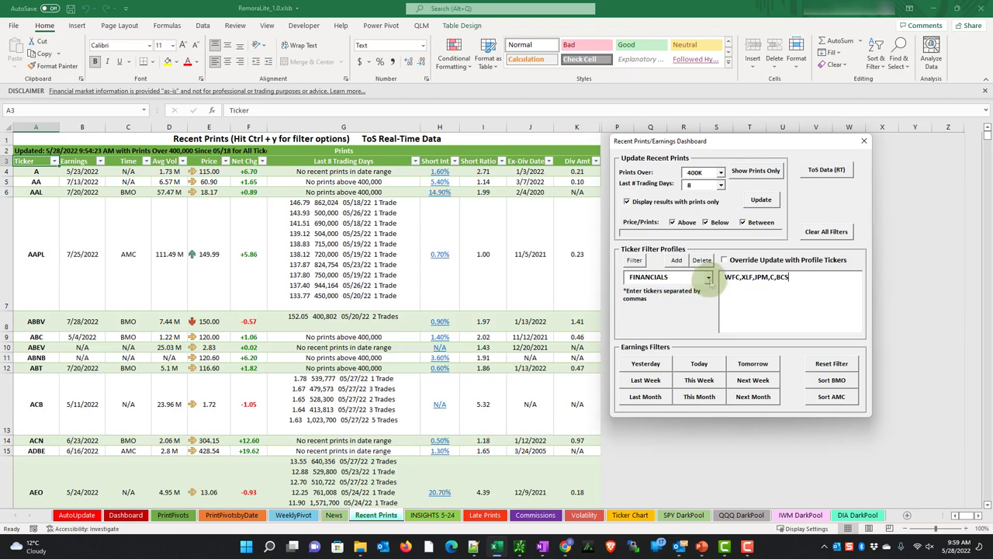
Step: Add a ticker filter profile named TECHNOLOGY containing AMD,INTL,AAPL,STM
left_click(677, 260)
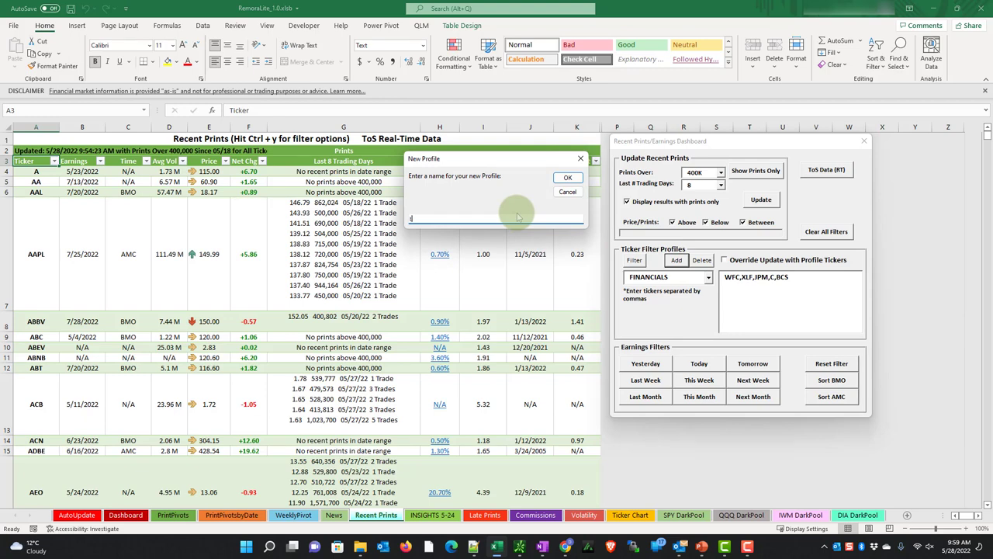
type("TECHNOLOGY")
key("Return")
left_click(749, 285)
type("A")
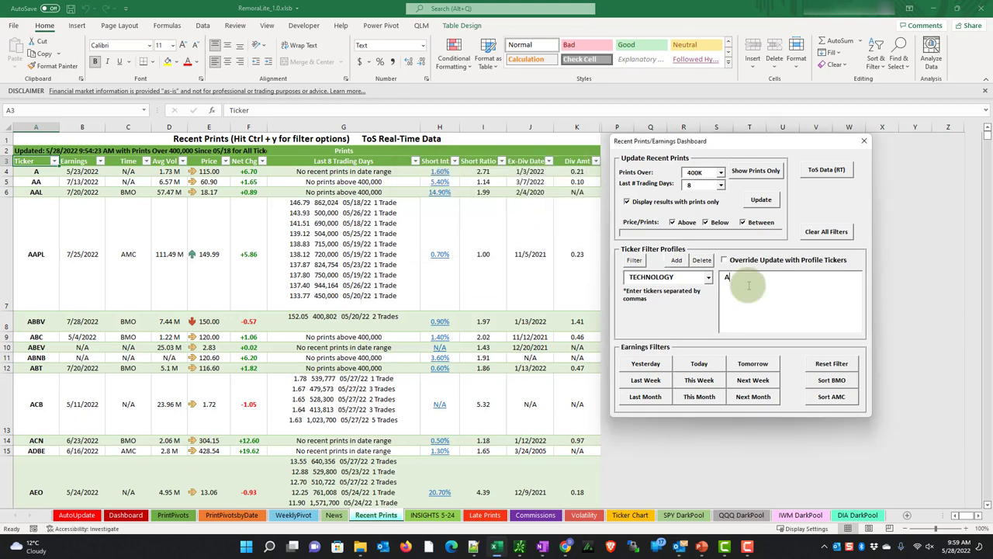
type("MD,INTC")
key("BackSpace")
type("L,AA")
type("PL,STM")
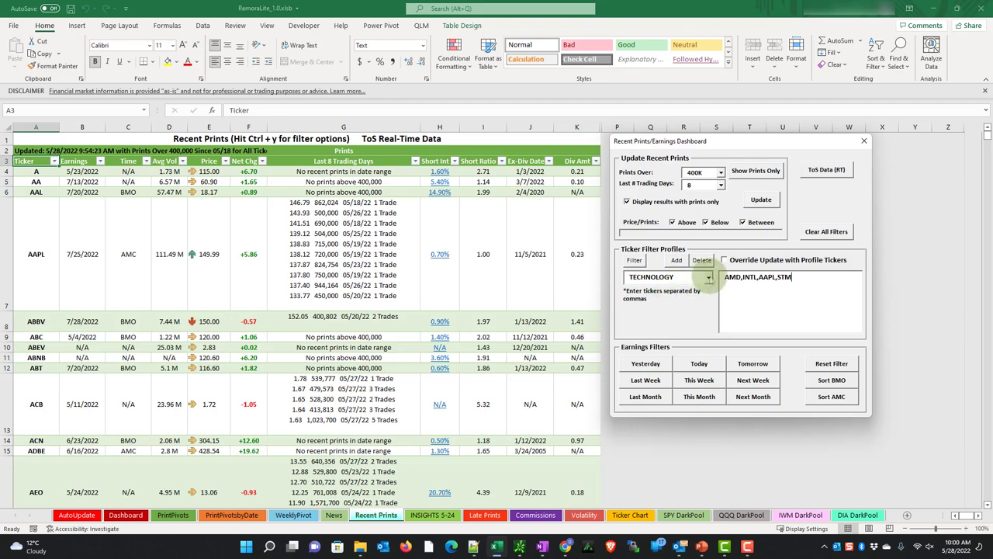
Step: Switch to the FINANCIALS profile and back to TECHNOLOGY, and filter the table by the TECHNOLOGY tickers
left_click(708, 278)
left_click(708, 278)
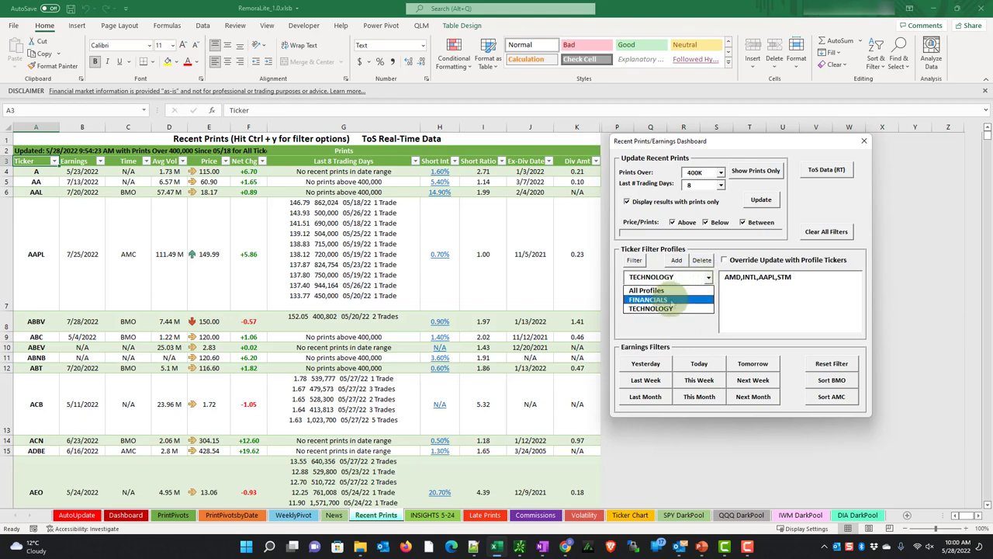
left_click(655, 298)
left_click(708, 278)
left_click(652, 311)
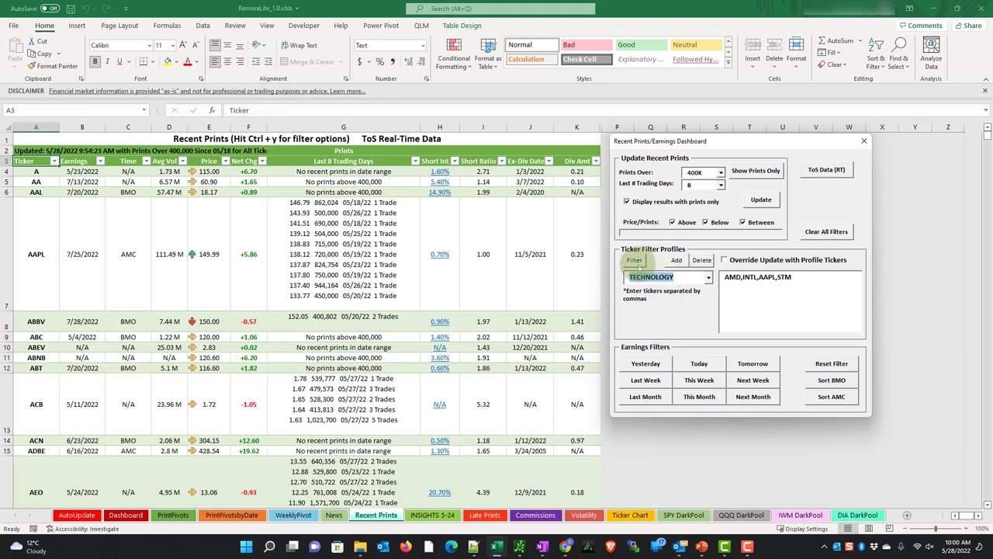
left_click(634, 261)
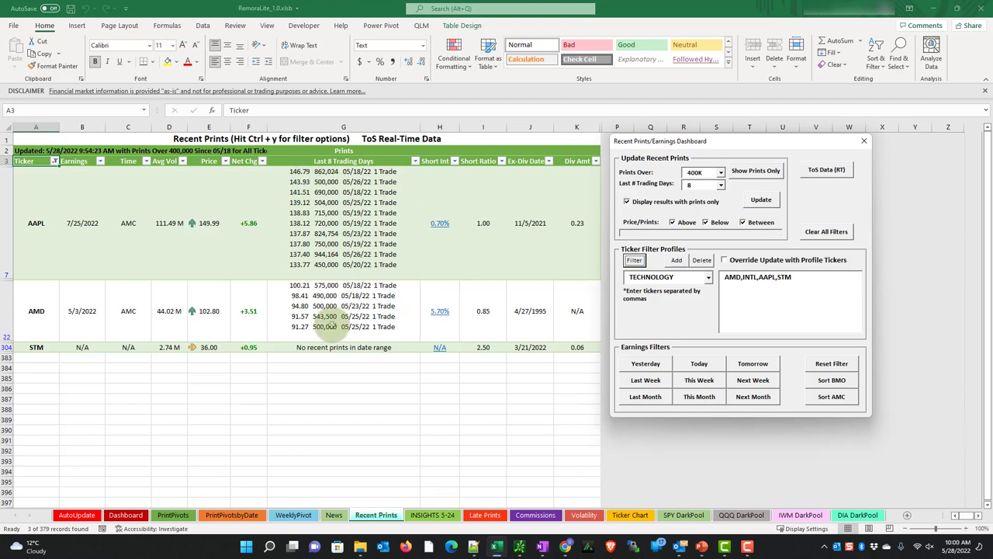
Step: Choose the FINANCIALS ticker profile and filter the Recent Prints table by its tickers
left_click(709, 278)
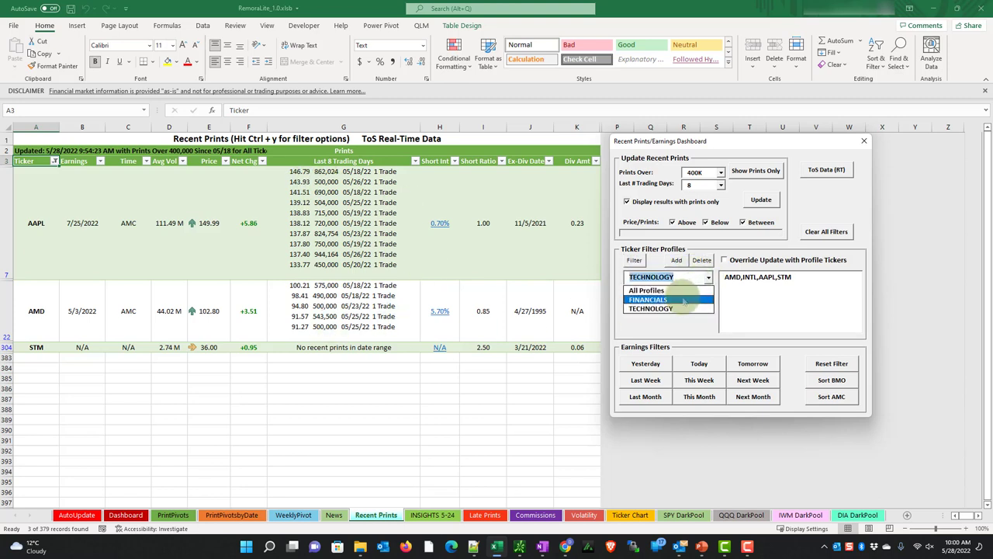
left_click(682, 300)
left_click(634, 261)
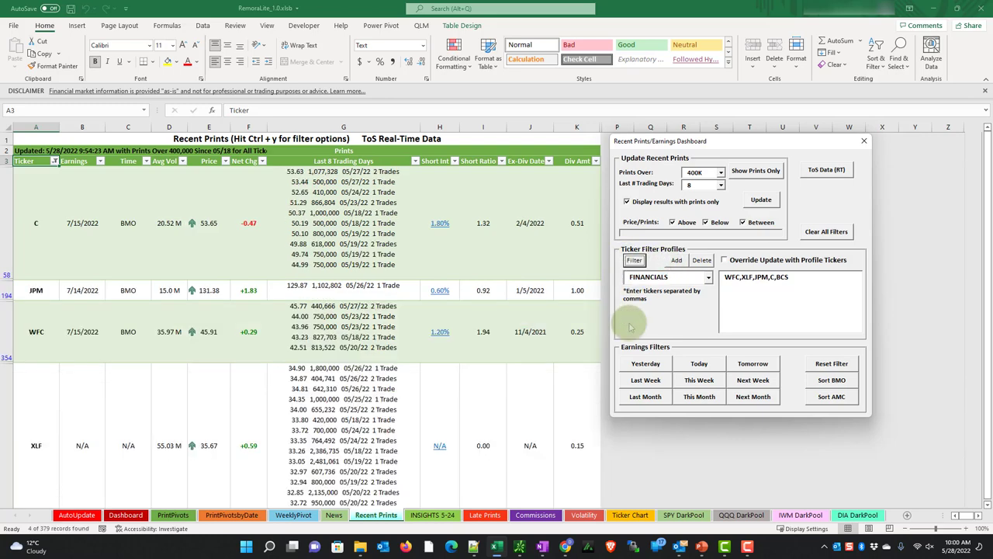
Step: Select All Profiles to combine the tickers of both profiles, and filter the table by the combined list
left_click(708, 278)
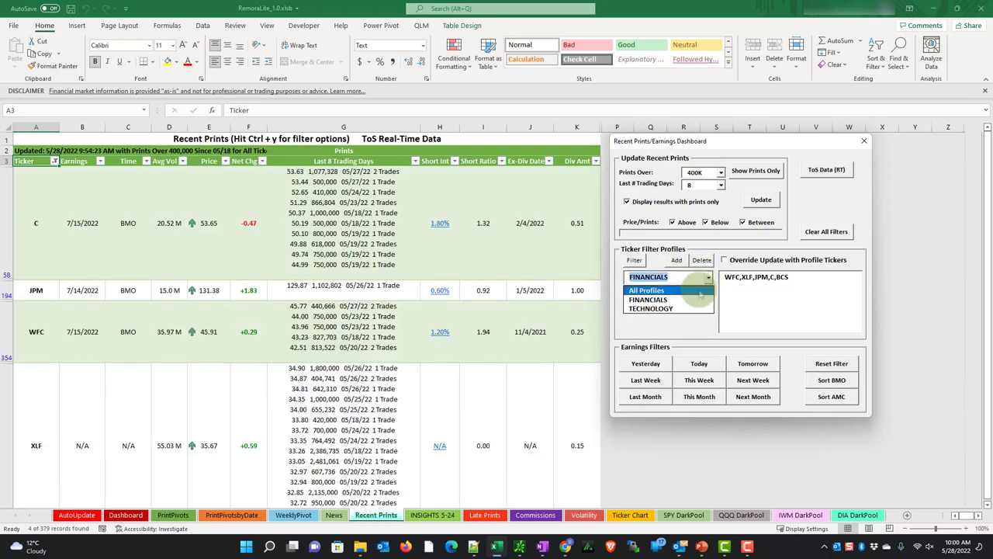
left_click(700, 293)
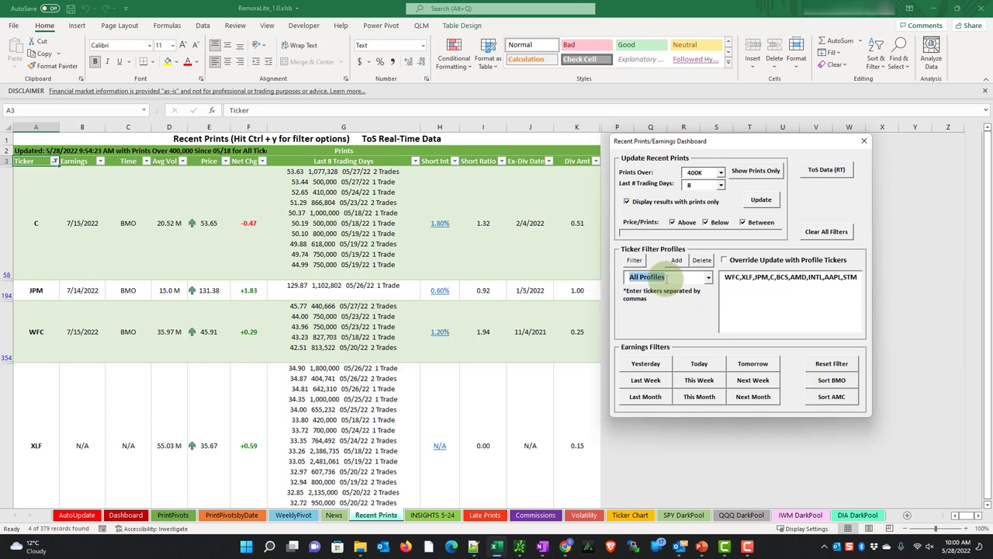
left_click(703, 278)
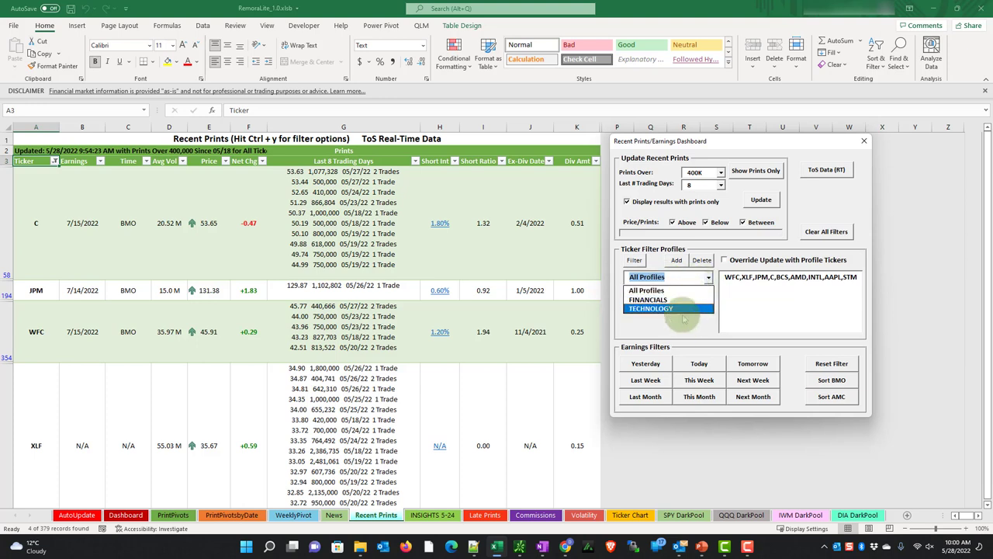
left_click(690, 292)
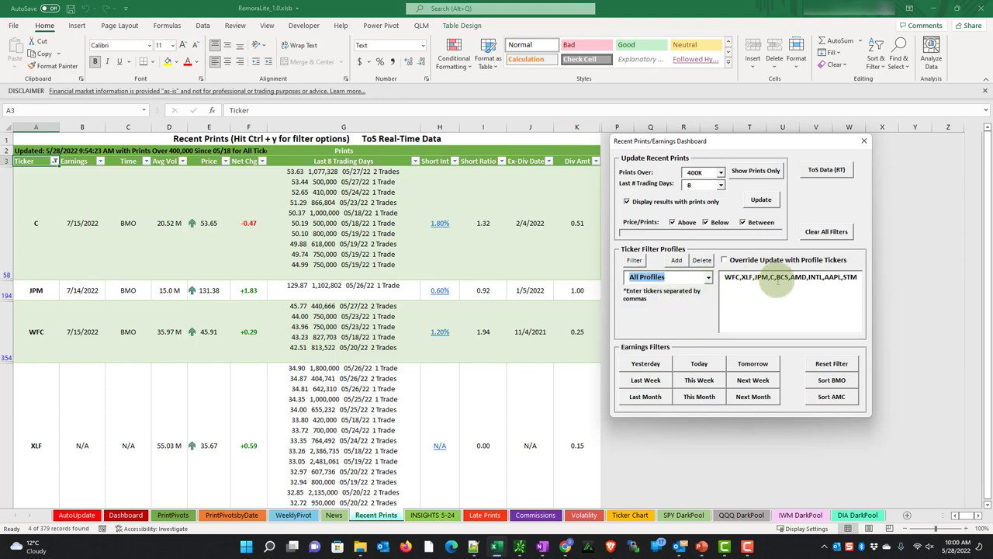
left_click(703, 278)
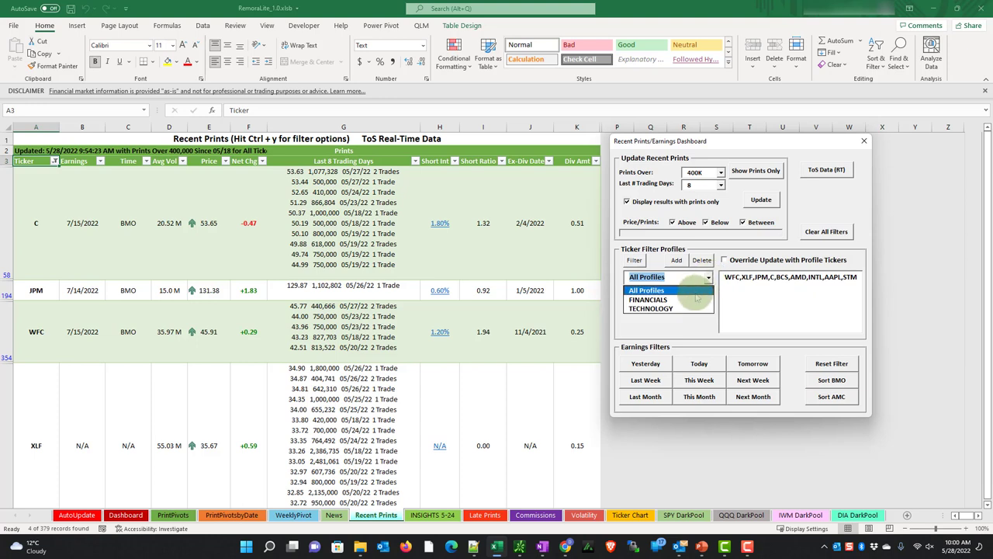
left_click(678, 290)
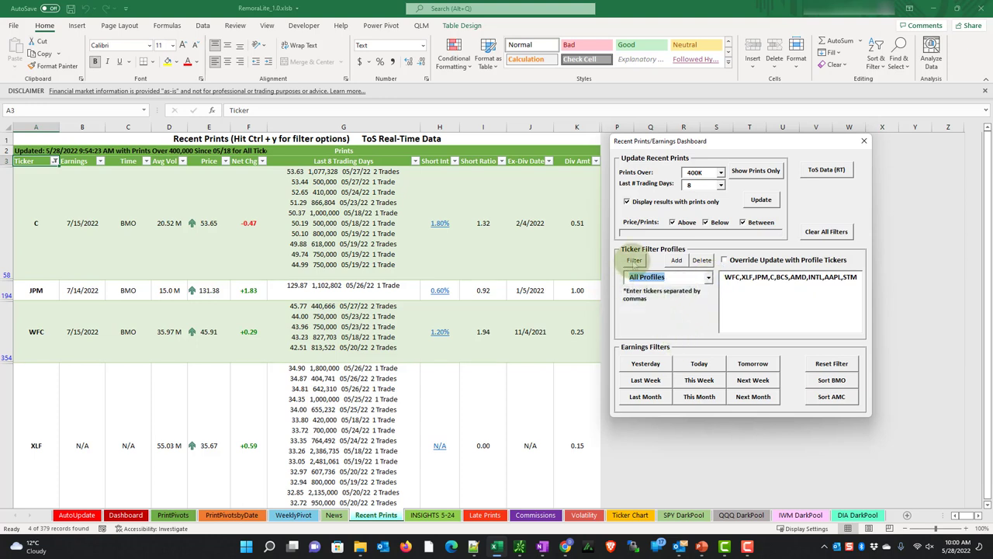
left_click(634, 260)
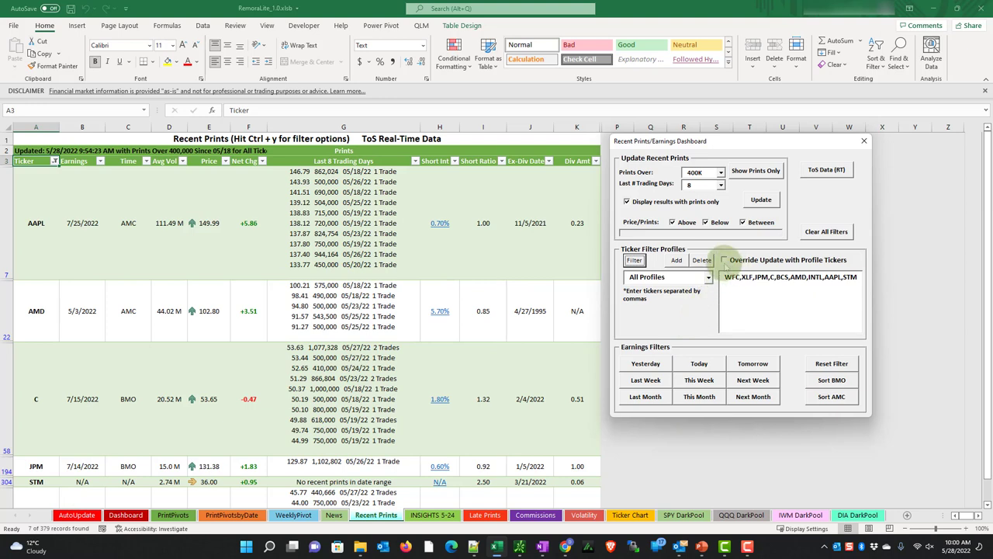
Step: Turn Override Update with Profile Tickers on and off again, and clear all filters from the table
left_click(724, 260)
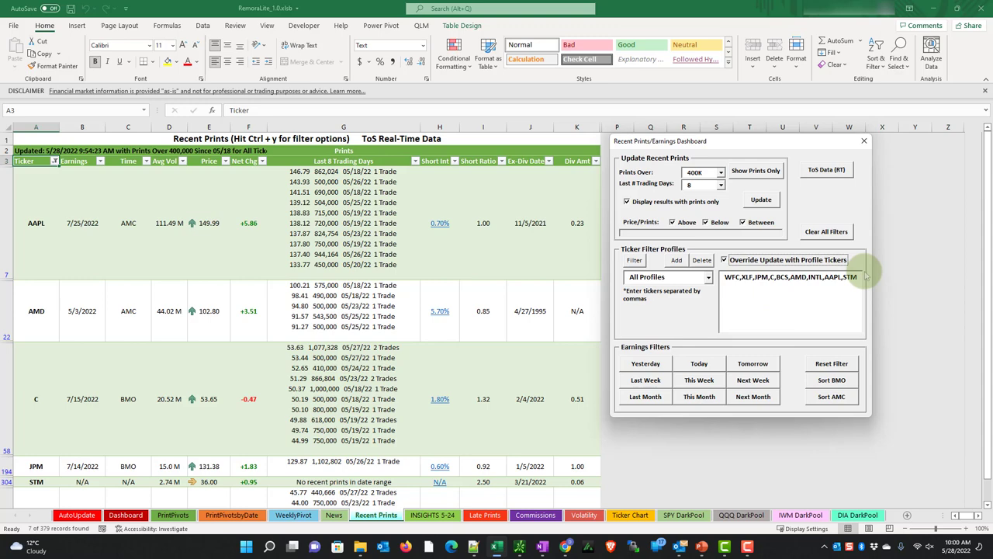
left_click(724, 259)
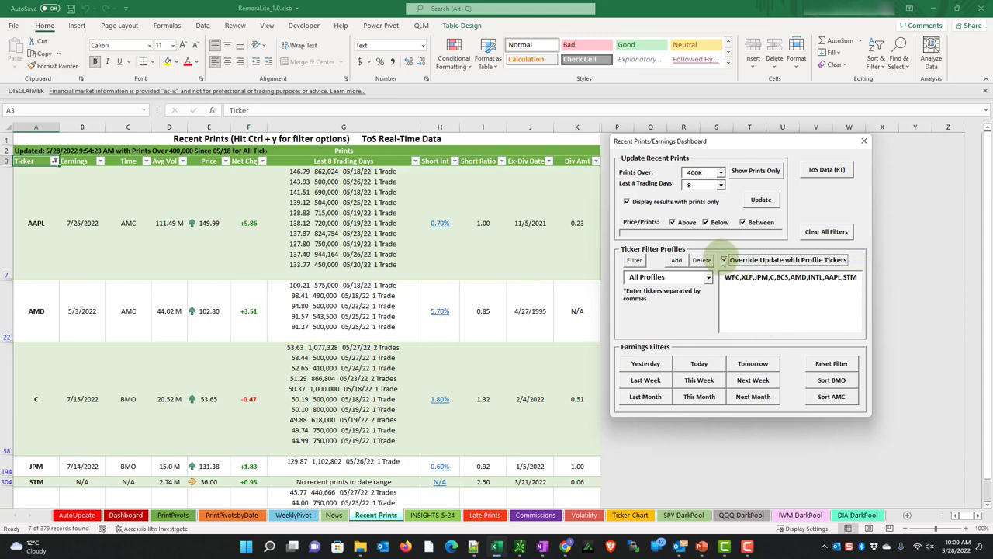
left_click(816, 228)
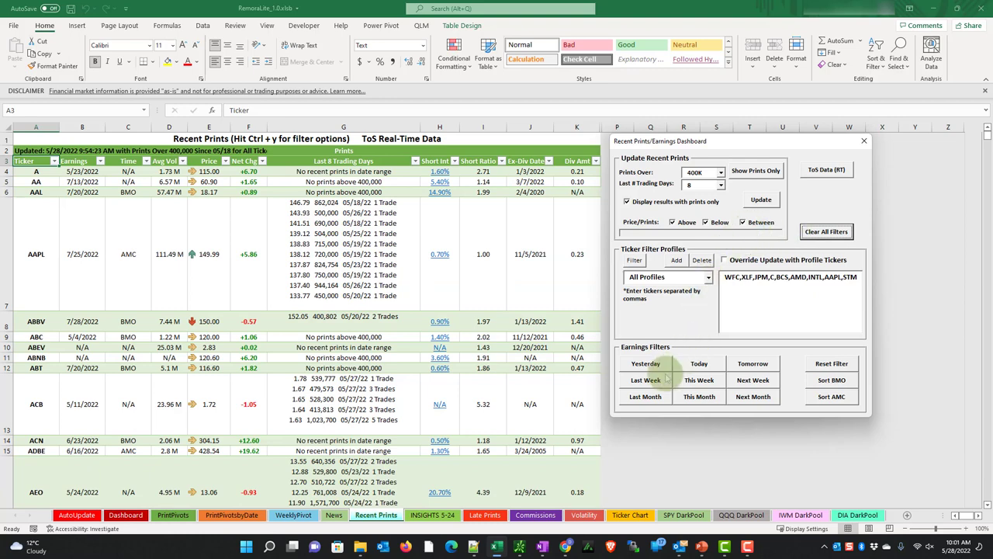
Step: Filter the table by earnings dates for This Week, Next Week, This Month and Next Month in turn, and clear all filters
left_click(697, 381)
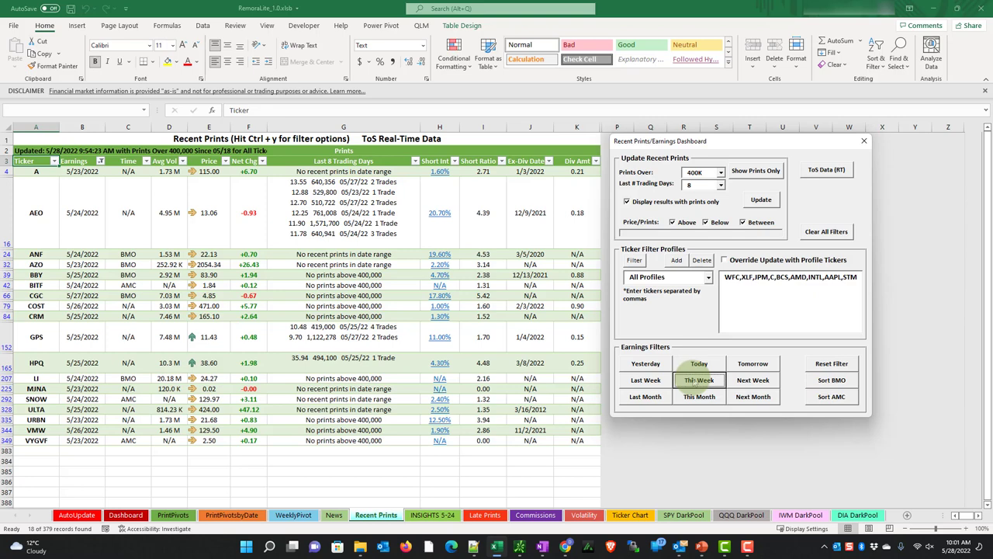
left_click(752, 380)
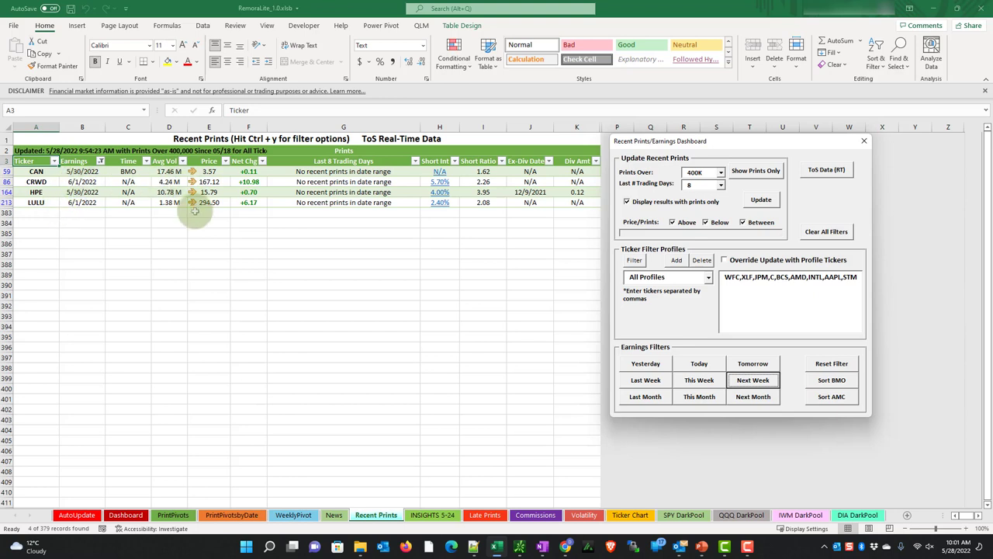
left_click(695, 399)
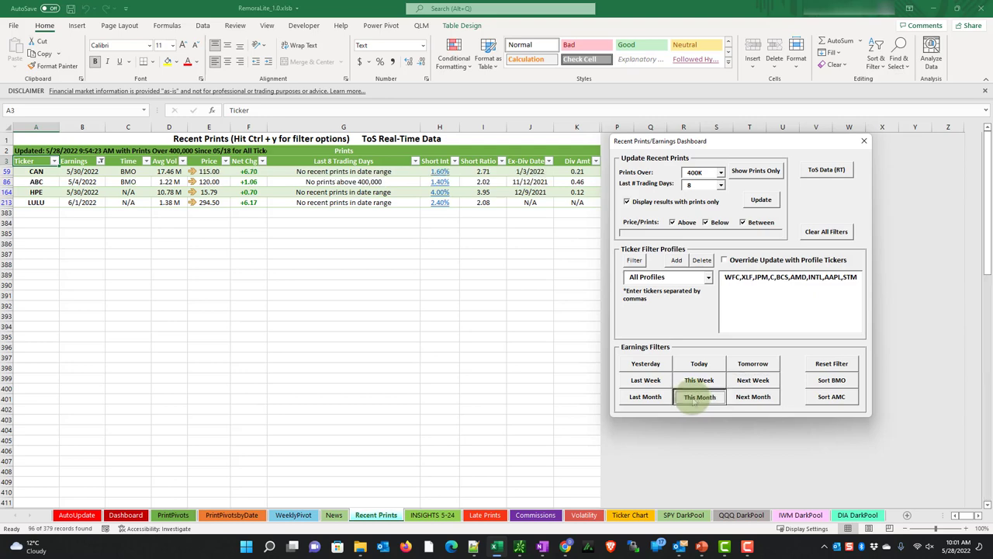
left_click(749, 397)
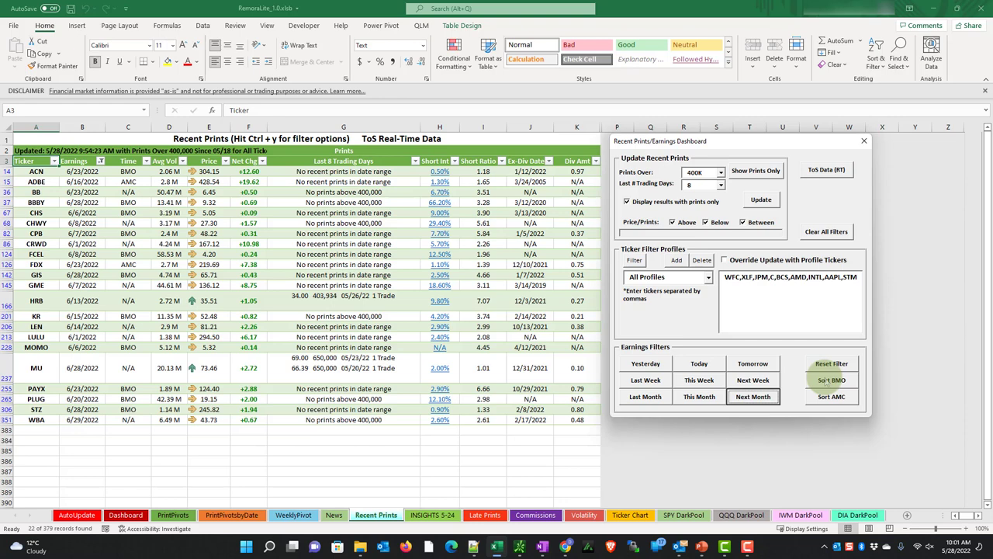
left_click(820, 234)
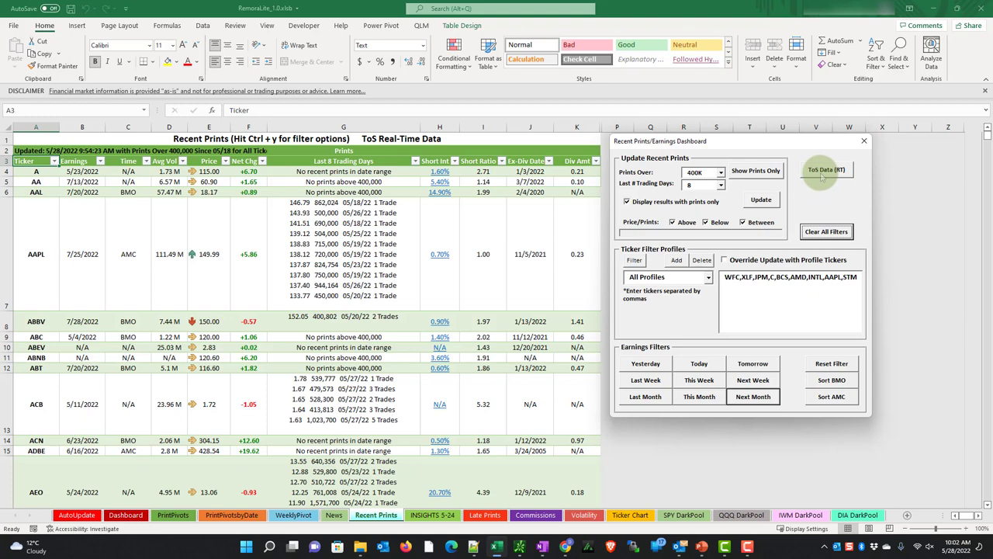
Step: Switch the data source from ToS real-time to Microsoft delayed data, and refresh the Microsoft data
left_click(827, 178)
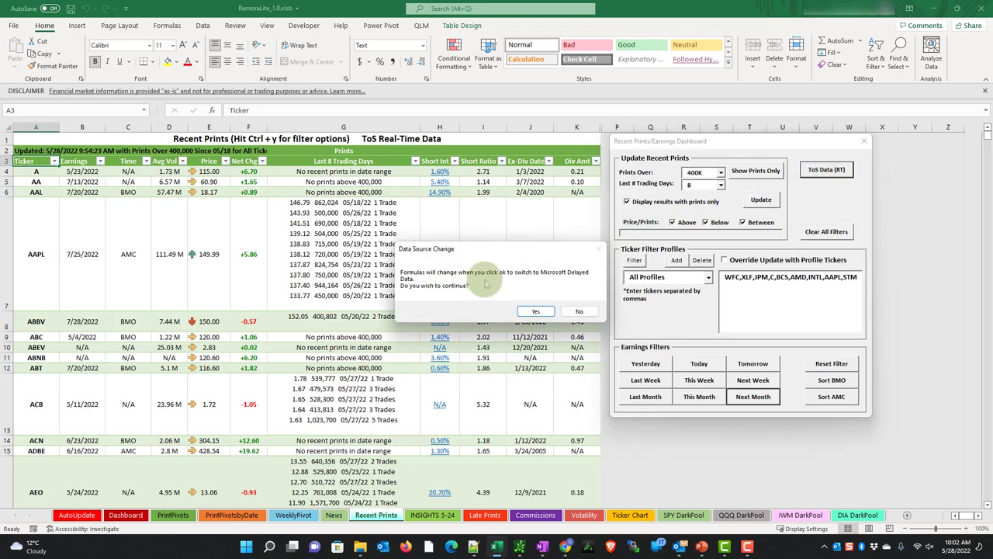
left_click(536, 311)
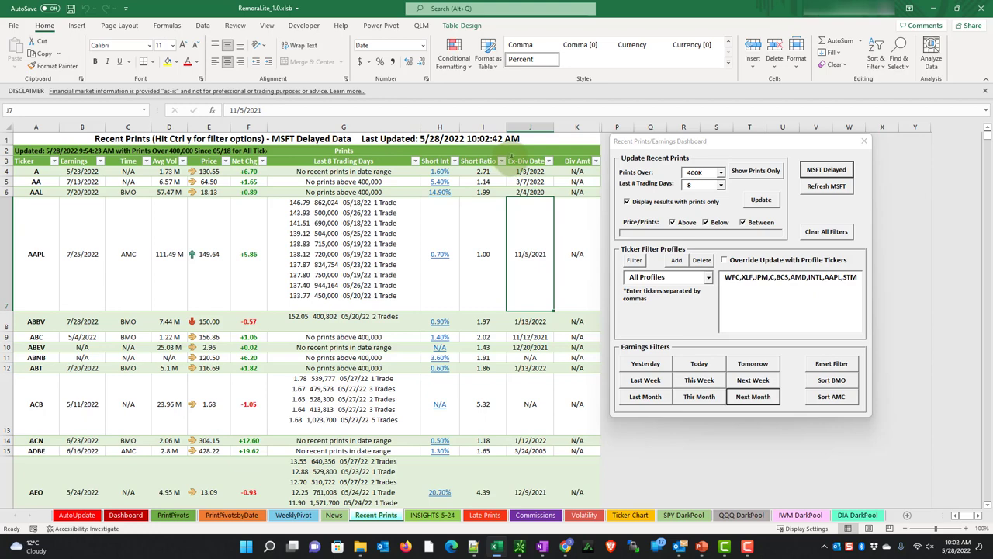
left_click(817, 189)
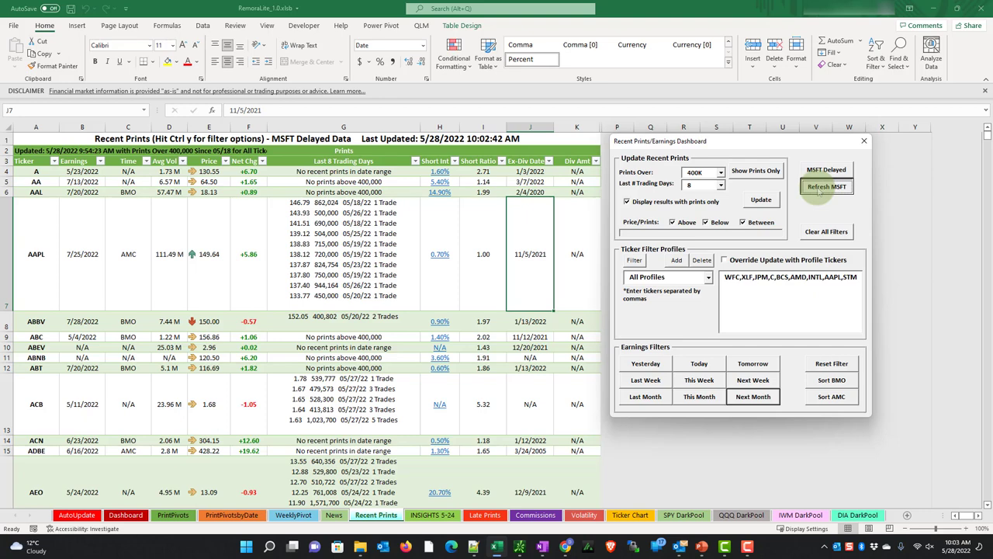
left_click(820, 191)
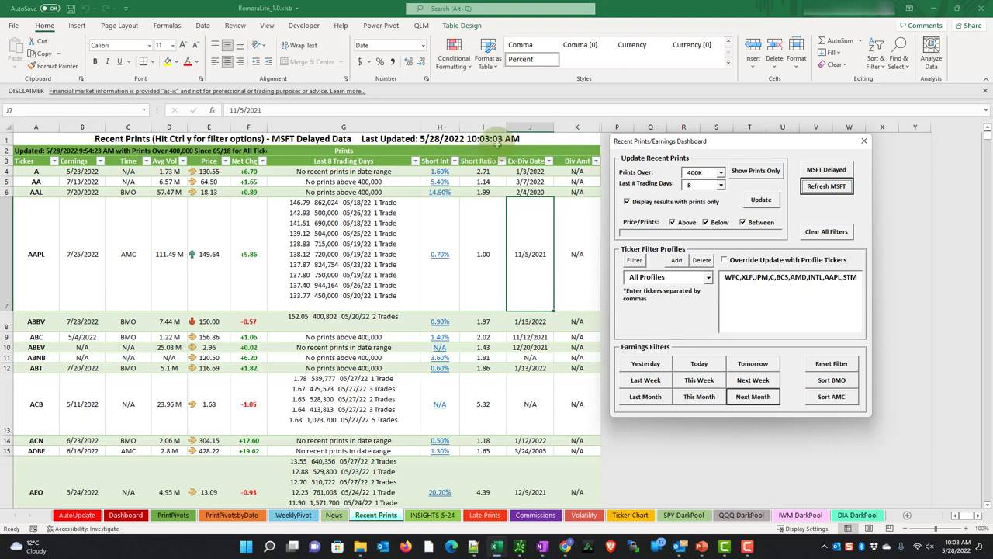
left_click(798, 314)
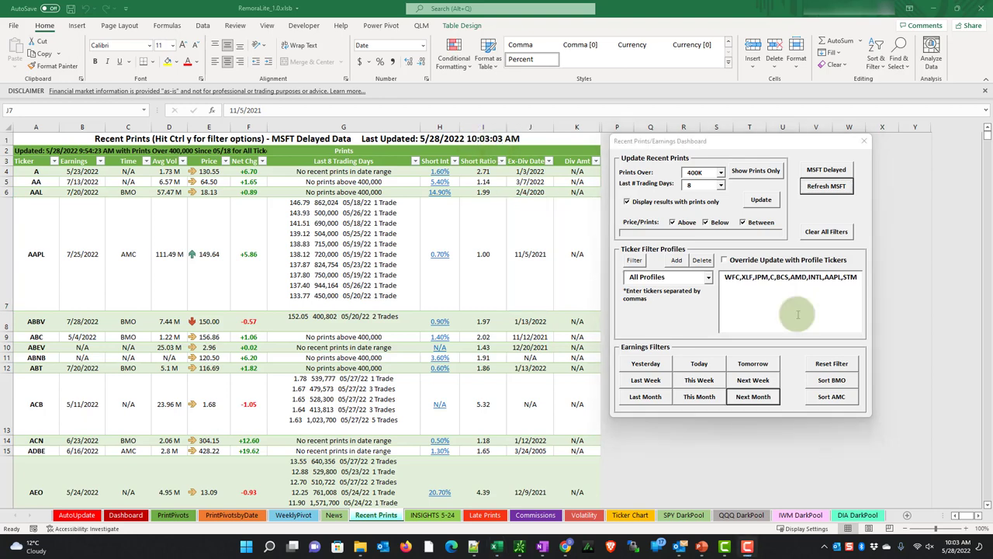